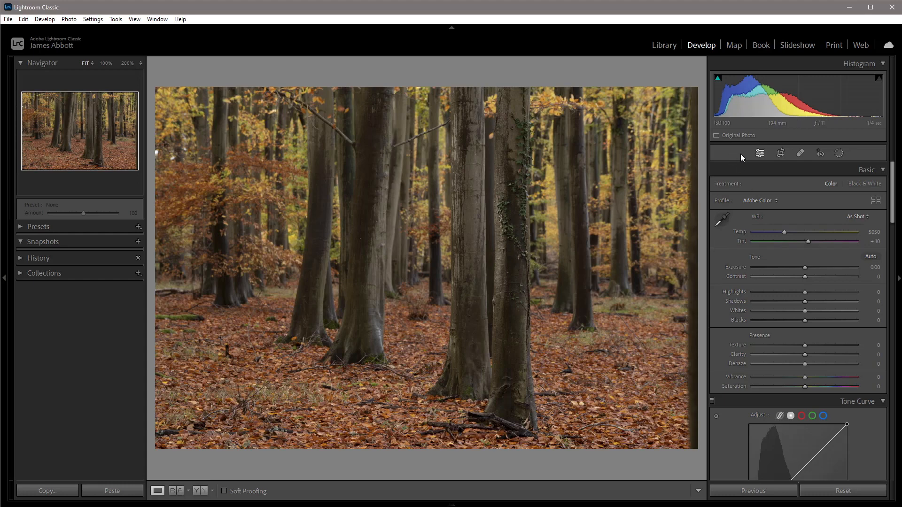
# - Inspect the tree trunks and blurred background across the middle of the photo at 100% magnification
pyautogui.click(781, 153)
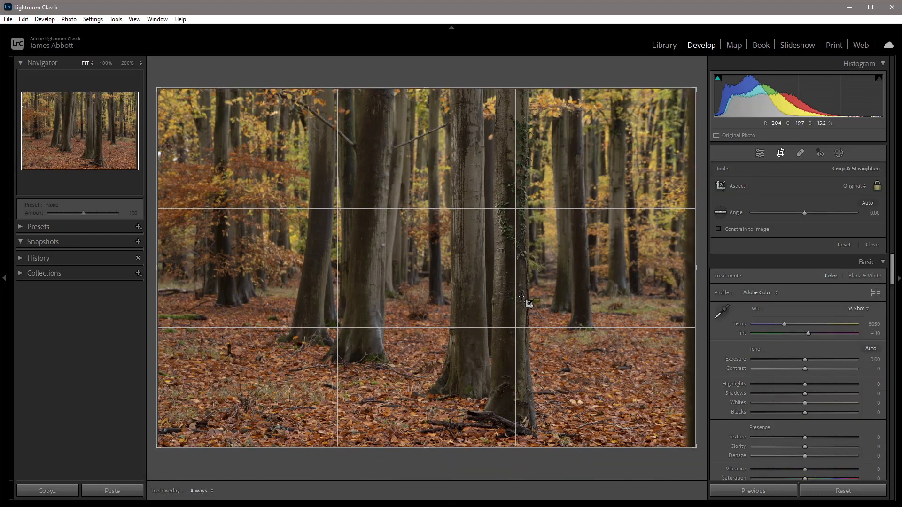
pyautogui.click(781, 153)
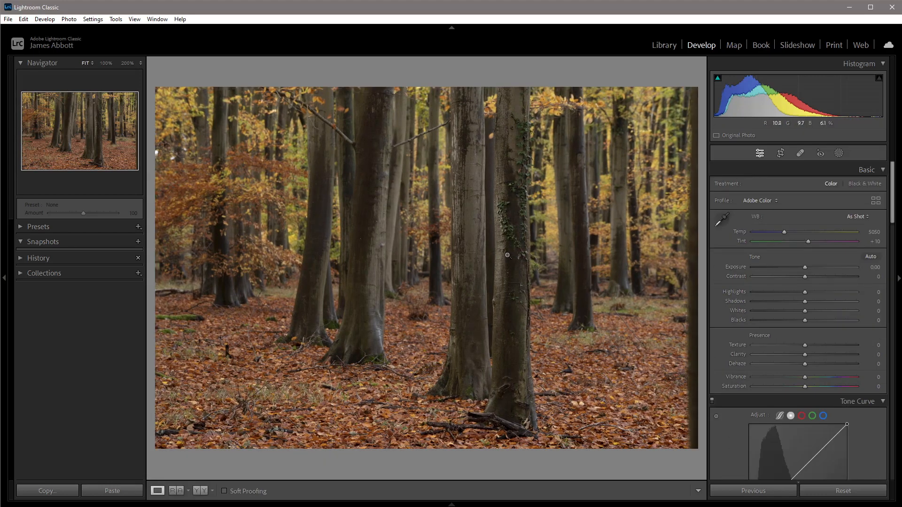
pyautogui.click(481, 247)
pyautogui.moveTo(386, 250); pyautogui.dragTo(698, 277)
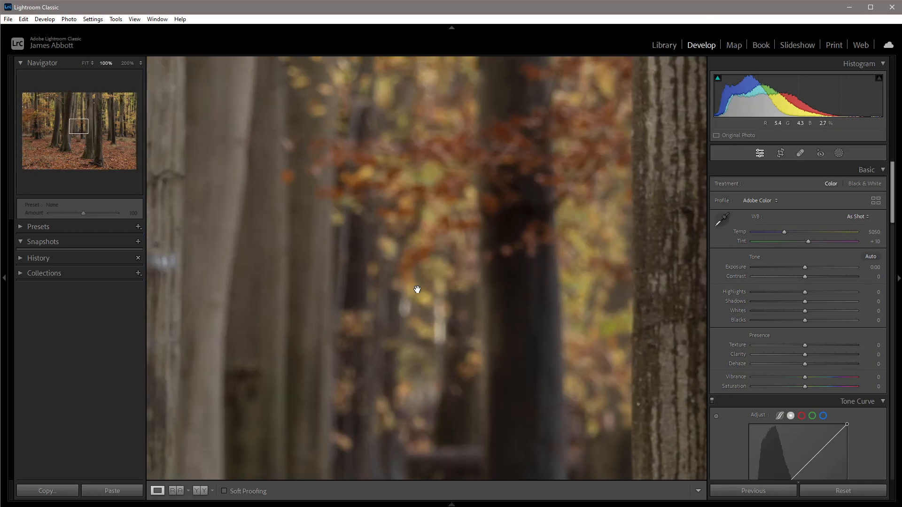
pyautogui.moveTo(416, 289); pyautogui.dragTo(669, 292)
pyautogui.moveTo(277, 288); pyautogui.dragTo(567, 303)
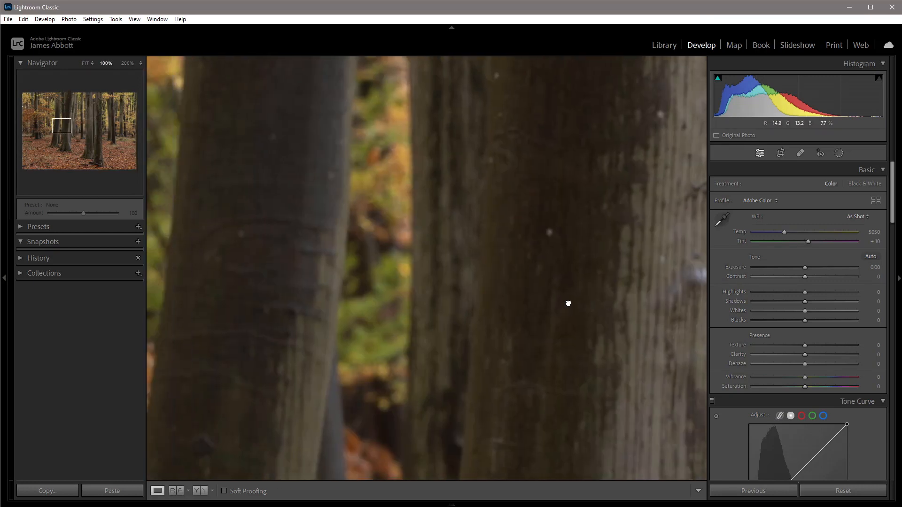
pyautogui.click(594, 306)
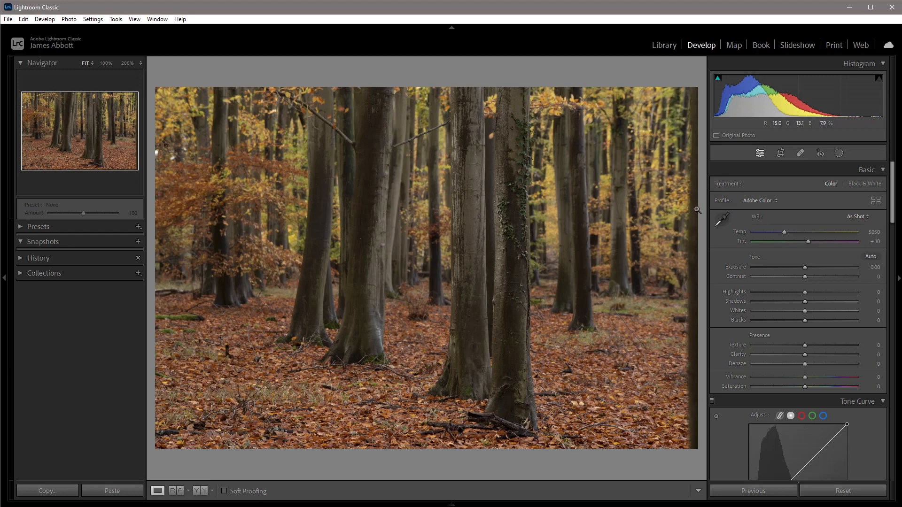
# - Crop the photo slightly at its original aspect ratio to cut off the partial tree trunk along the right edge
pyautogui.click(781, 155)
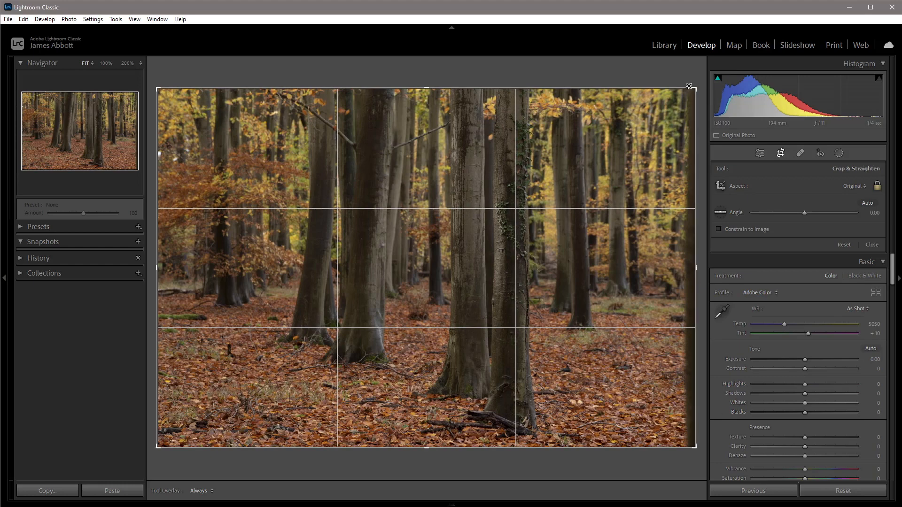
pyautogui.moveTo(695, 88); pyautogui.dragTo(689, 93)
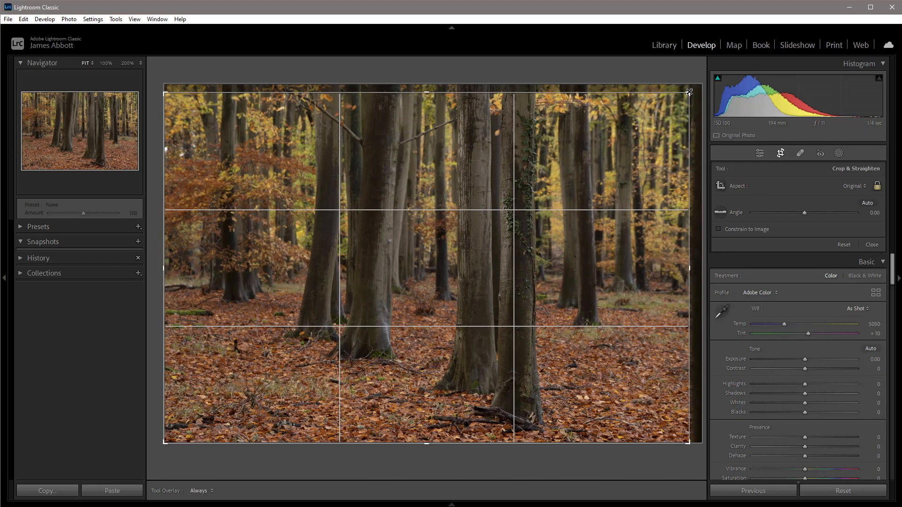
pyautogui.press('Return')
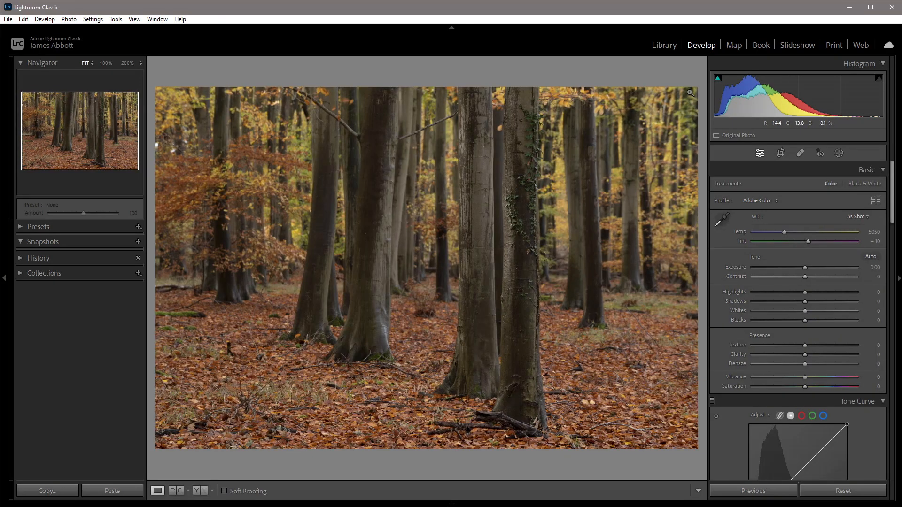
# - Set the tone curve's point curve to Medium Contrast
pyautogui.moveTo(893, 172); pyautogui.dragTo(894, 206)
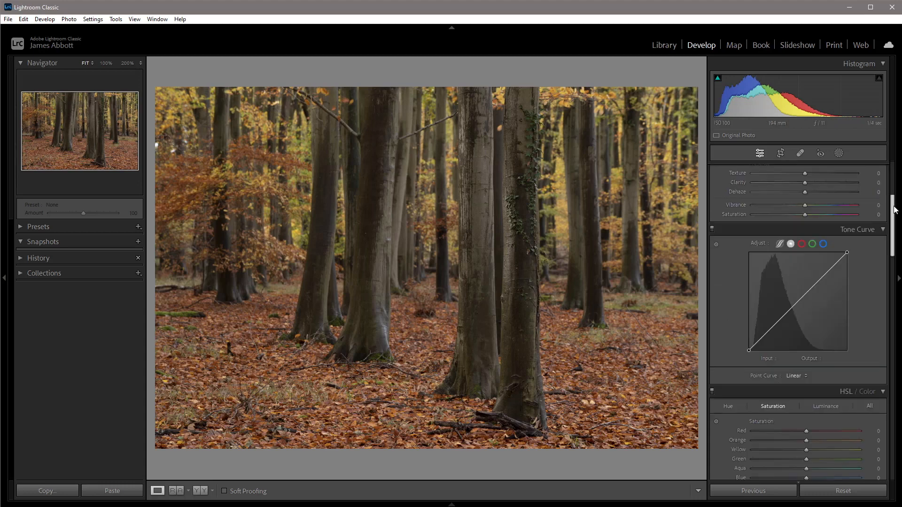
pyautogui.click(807, 376)
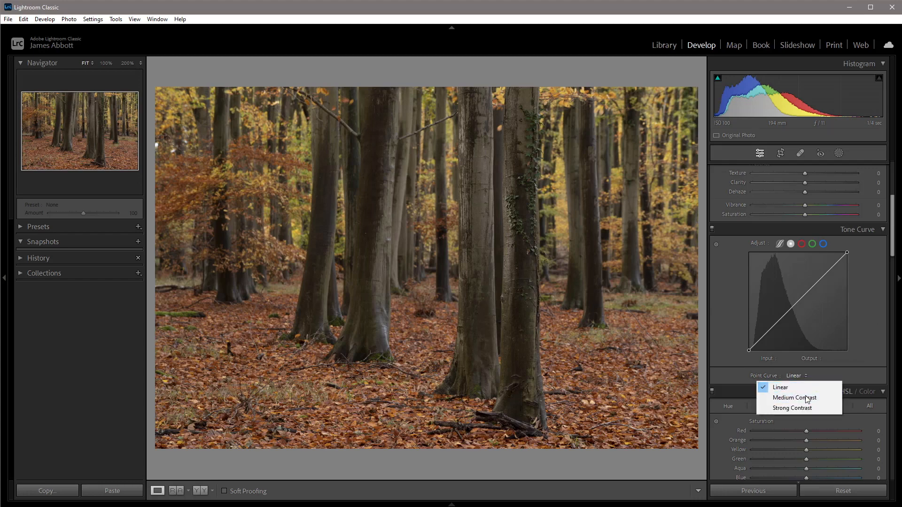
pyautogui.click(807, 399)
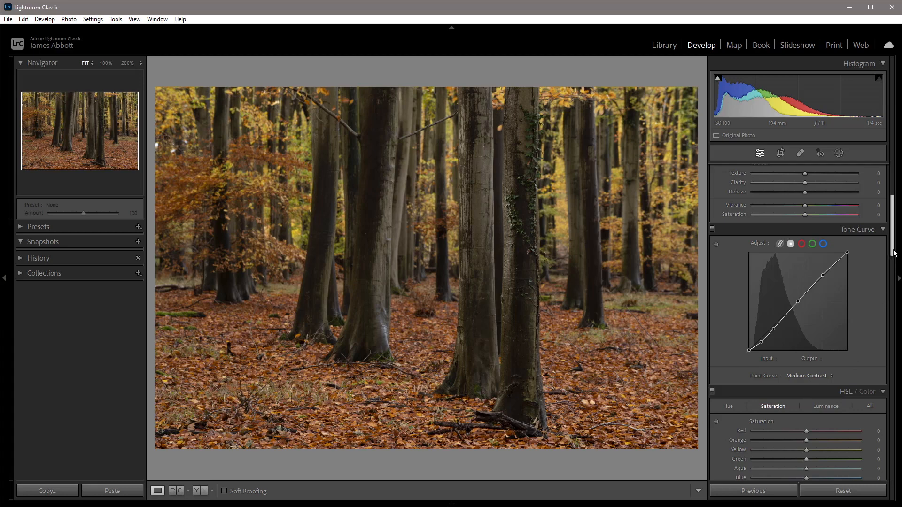
# - Raise the exposure to +0.61 and set the white balance temperature to 4851, checking the trunks at 100% magnification
pyautogui.moveTo(893, 253); pyautogui.dragTo(894, 217)
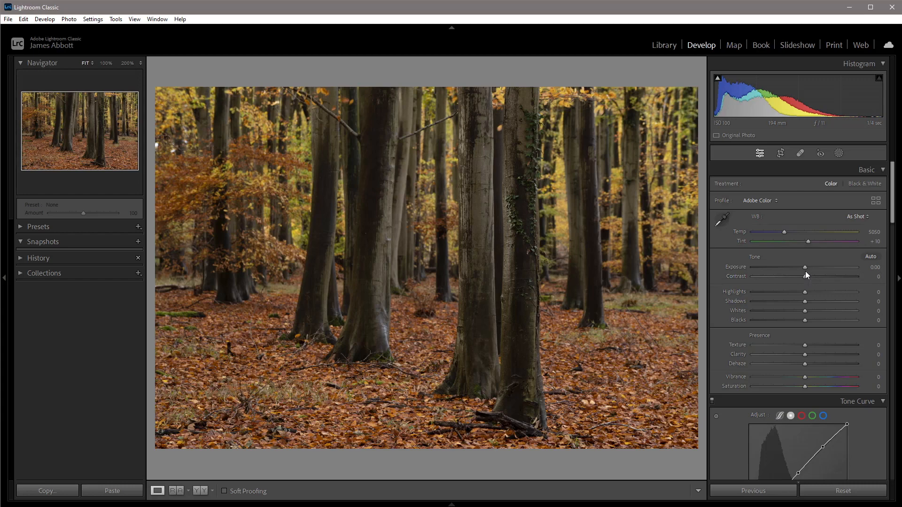
pyautogui.moveTo(806, 269); pyautogui.dragTo(811, 270)
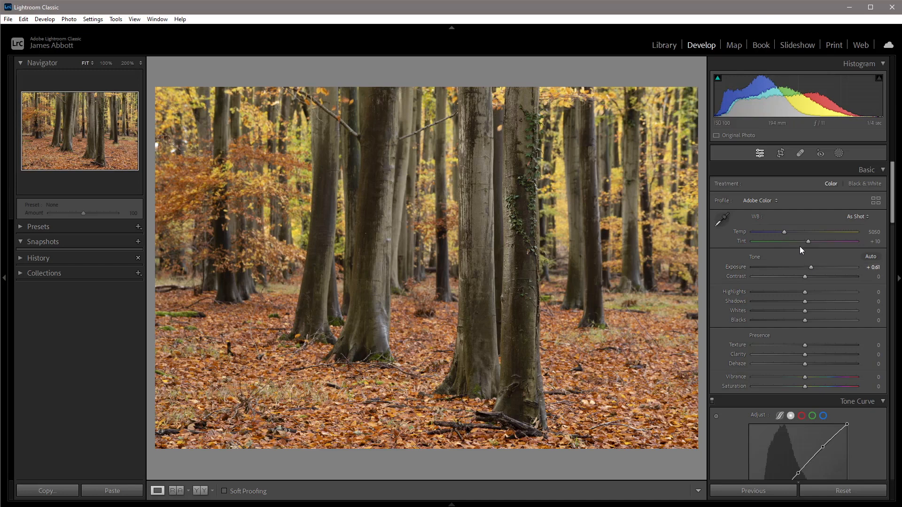
pyautogui.moveTo(785, 233); pyautogui.dragTo(782, 233)
pyautogui.click(482, 220)
pyautogui.moveTo(481, 219); pyautogui.dragTo(266, 220)
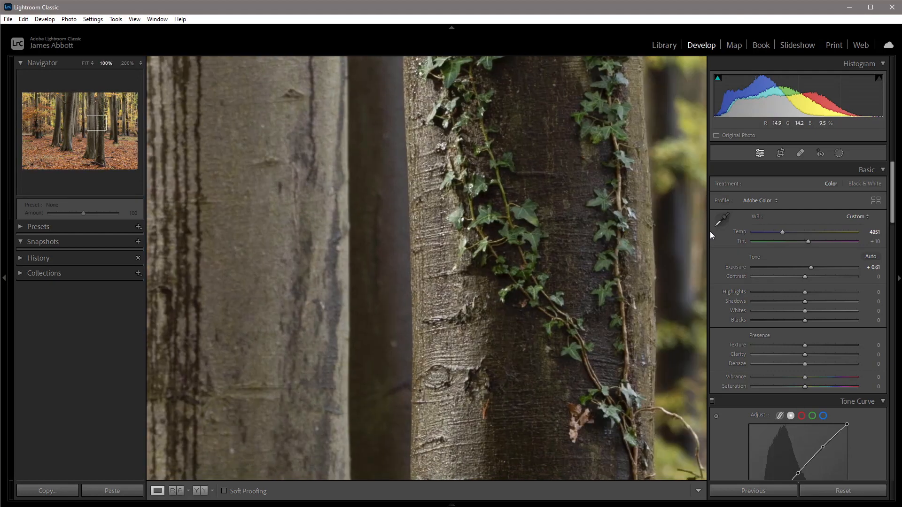
pyautogui.click(582, 221)
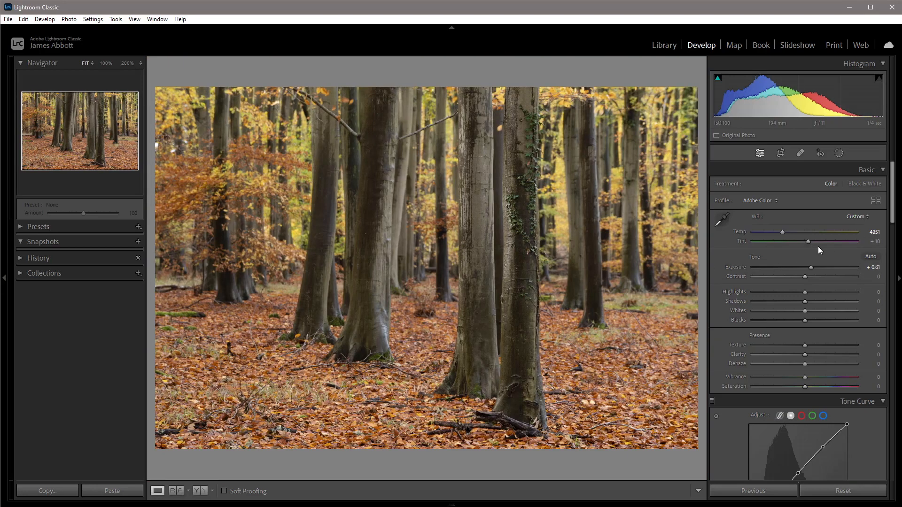
# - Set the white balance tint to +5 and check the photo's colours at 100% magnification
pyautogui.moveTo(807, 243); pyautogui.dragTo(805, 243)
pyautogui.click(354, 245)
pyautogui.moveTo(584, 285); pyautogui.dragTo(60, 145)
pyautogui.moveTo(634, 252); pyautogui.dragTo(282, 256)
pyautogui.moveTo(591, 267); pyautogui.dragTo(379, 252)
pyautogui.click(436, 249)
# - Try the Auto white balance setting on the photo and undo it
pyautogui.click(864, 217)
pyautogui.click(853, 239)
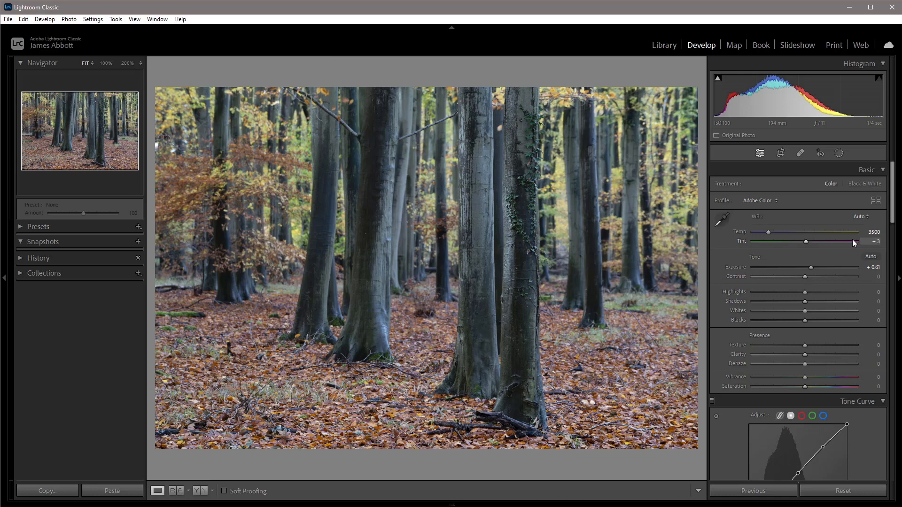
pyautogui.hotkey('ctrl', 'z')
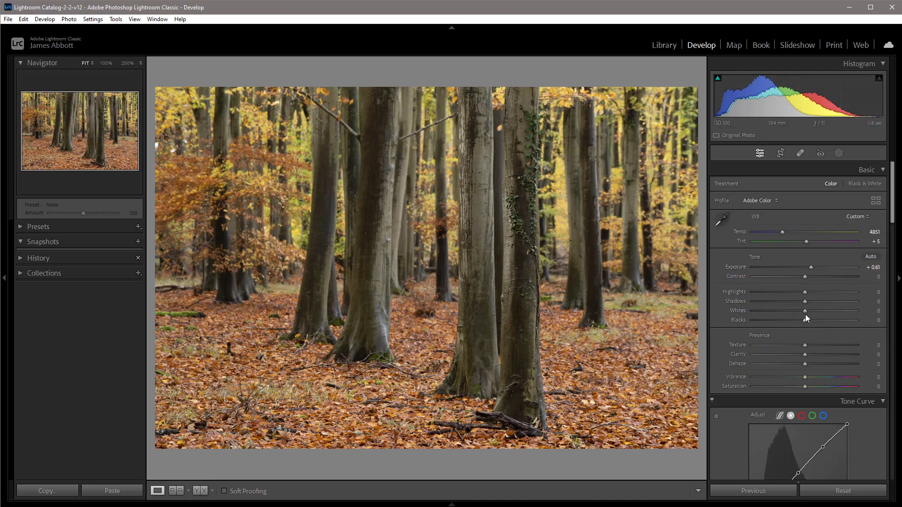
# - Set Whites to +40 using the clipping preview and reduce Highlights to -20
pyautogui.moveTo(805, 314); pyautogui.dragTo(827, 320)
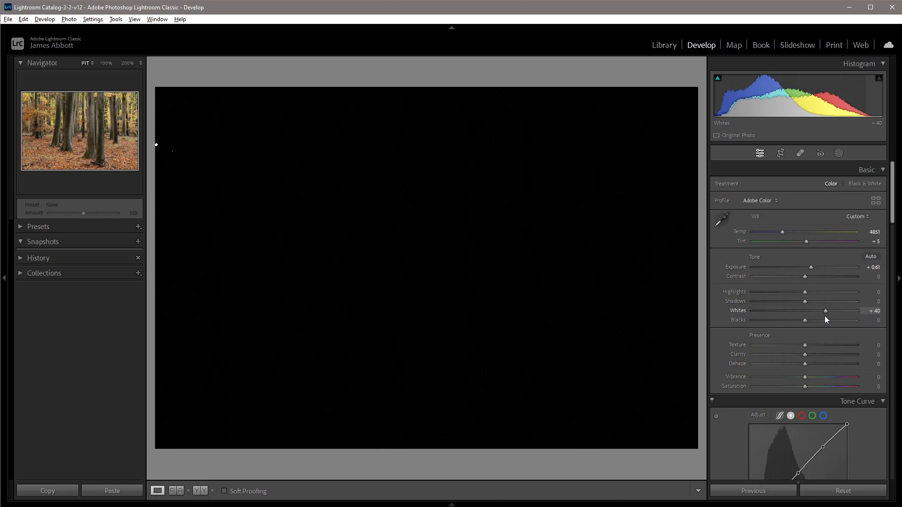
pyautogui.moveTo(827, 320); pyautogui.dragTo(827, 320)
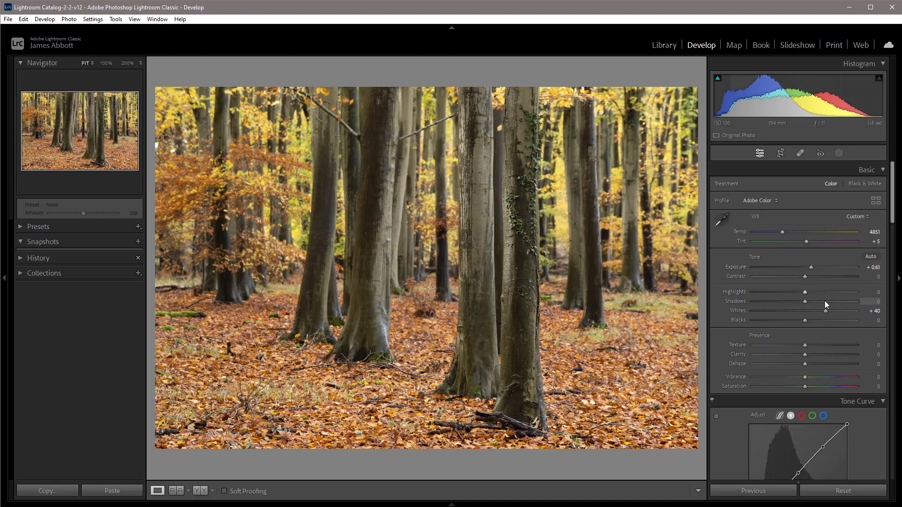
pyautogui.moveTo(799, 292); pyautogui.dragTo(793, 295)
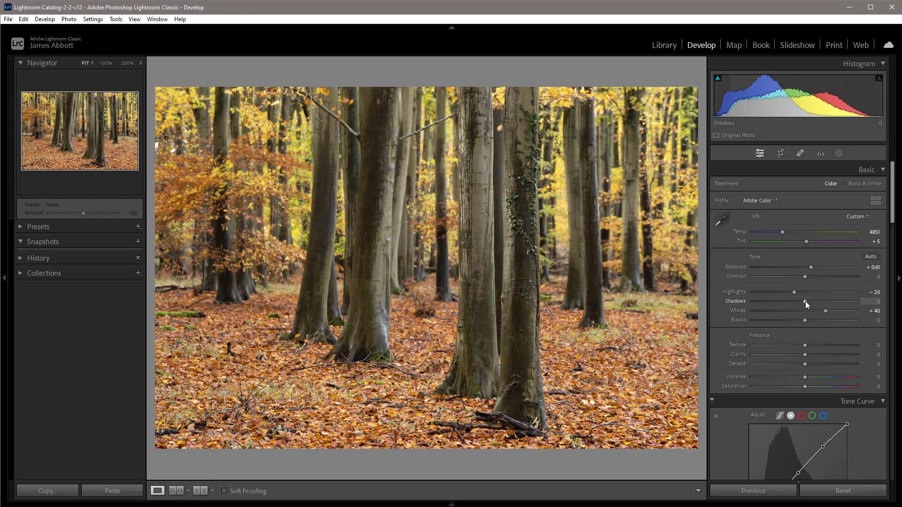
# - Raise Shadows to +55 and Blacks to +25
pyautogui.moveTo(805, 300); pyautogui.dragTo(817, 302)
pyautogui.moveTo(812, 302); pyautogui.dragTo(832, 303)
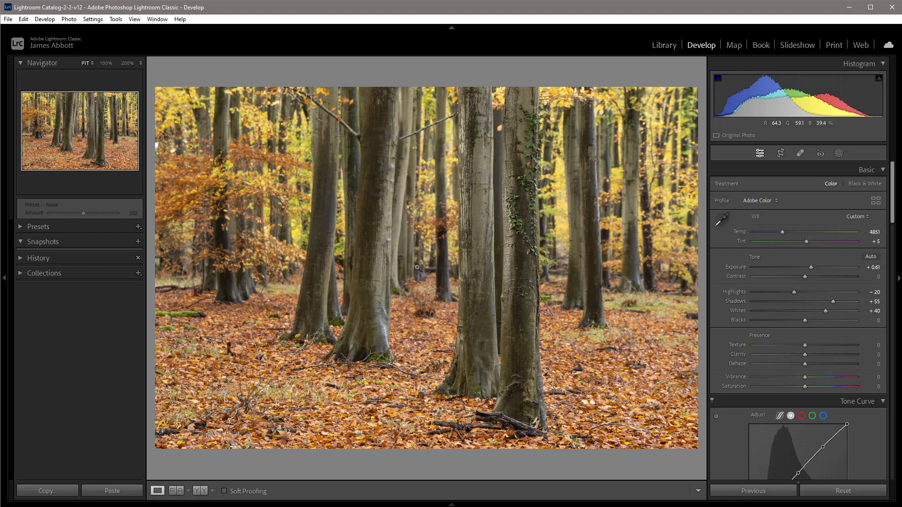
pyautogui.moveTo(804, 323)
pyautogui.mouseDown()
pyautogui.moveTo(828, 323)
pyautogui.moveTo(819, 327)
pyautogui.mouseUp()
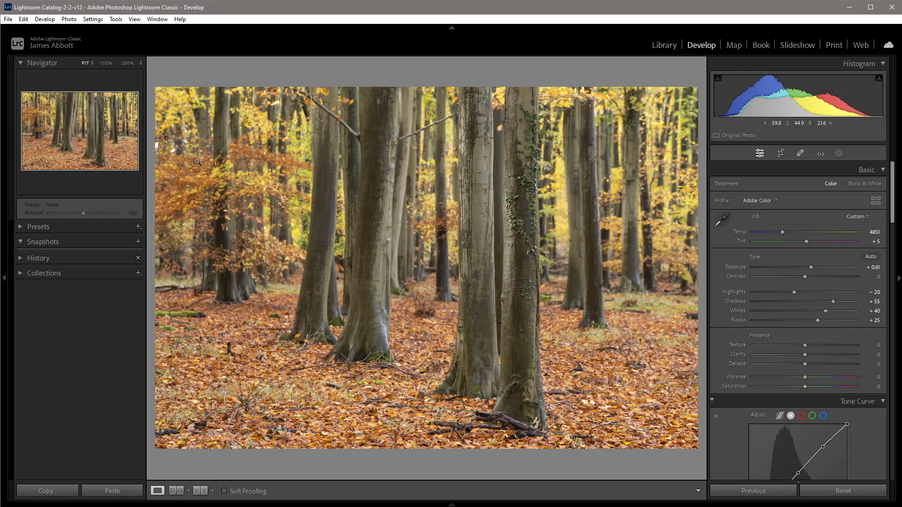
# - Remove the bright white spots in the foliage near the photo's left edge with Content-Aware Remove at size 34
pyautogui.click(171, 150)
pyautogui.moveTo(171, 150); pyautogui.dragTo(443, 216)
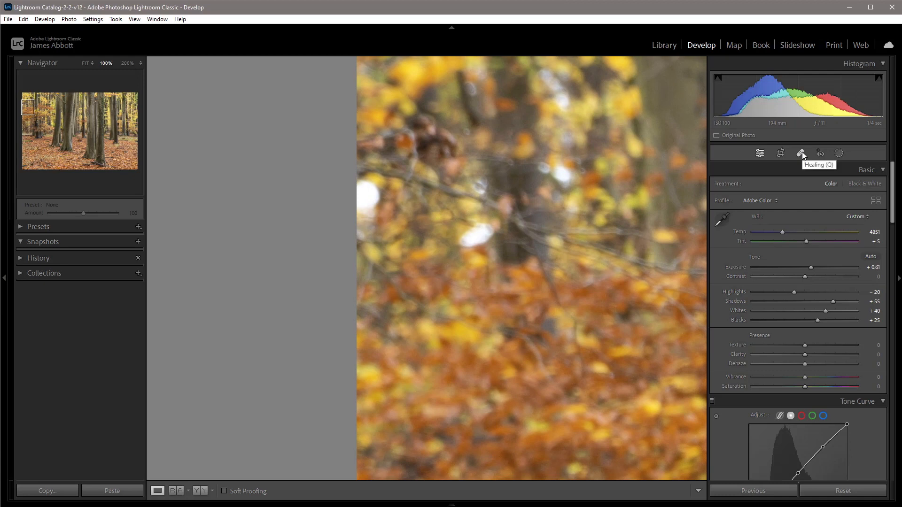
pyautogui.click(802, 151)
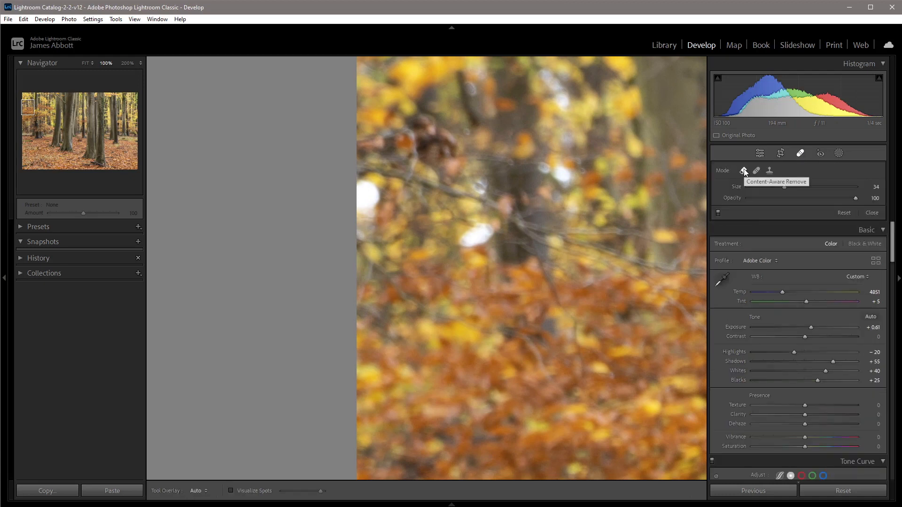
pyautogui.click(744, 171)
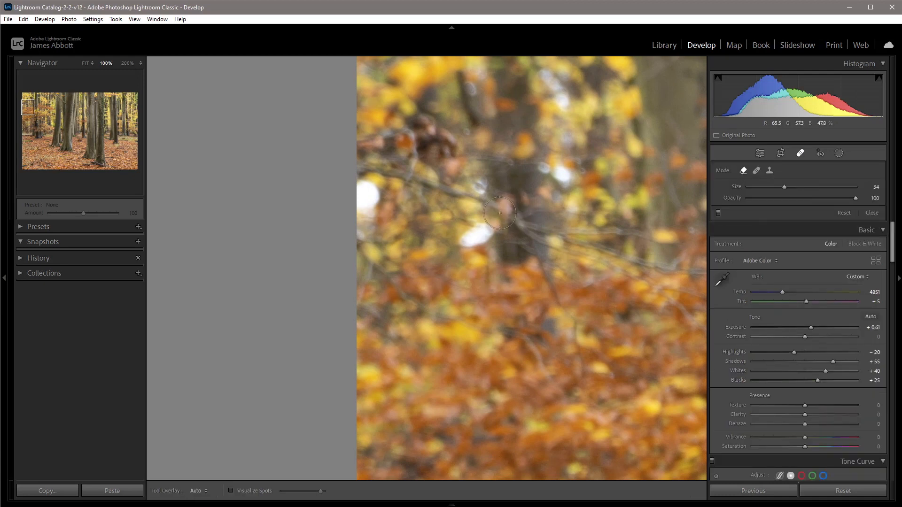
pyautogui.moveTo(368, 197)
pyautogui.mouseDown()
pyautogui.moveTo(361, 231)
pyautogui.moveTo(367, 193)
pyautogui.mouseUp()
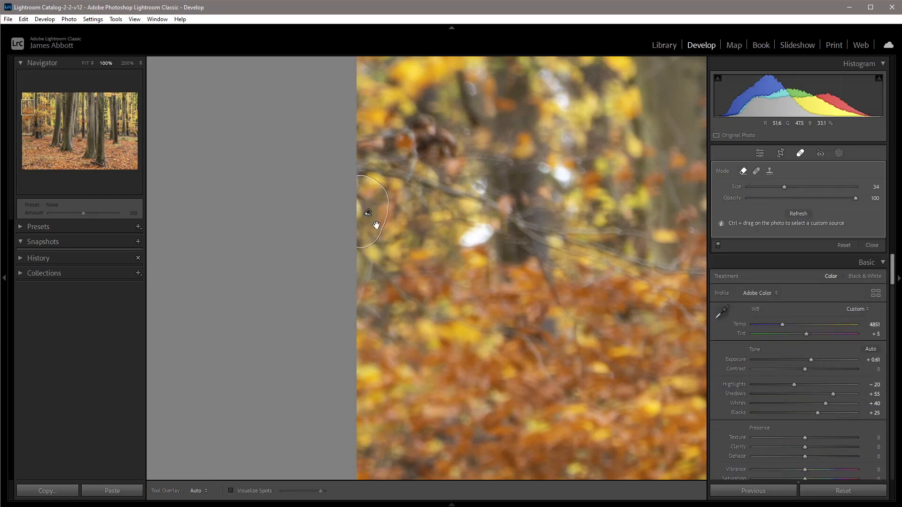
pyautogui.moveTo(462, 243)
pyautogui.mouseDown()
pyautogui.moveTo(481, 229)
pyautogui.moveTo(473, 235)
pyautogui.mouseUp()
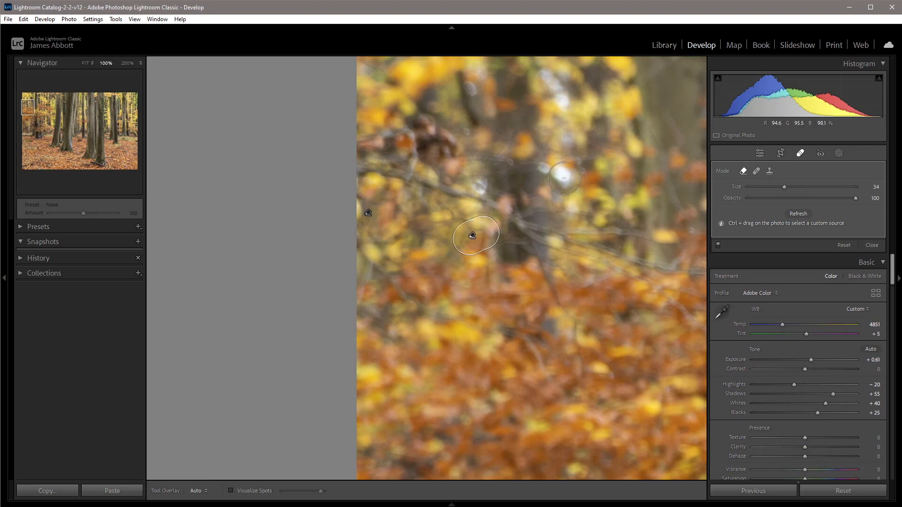
pyautogui.moveTo(555, 170); pyautogui.dragTo(573, 179)
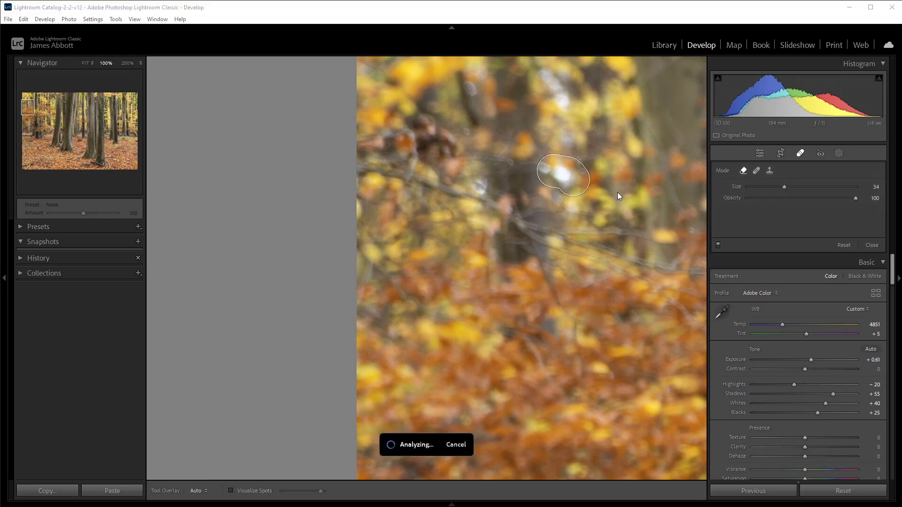
pyautogui.moveTo(598, 115); pyautogui.dragTo(585, 192)
pyautogui.moveTo(540, 153); pyautogui.dragTo(552, 178)
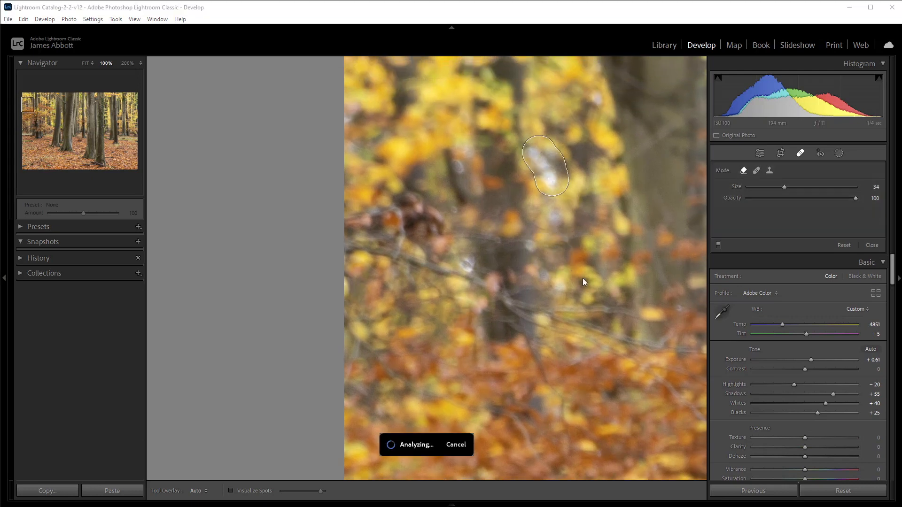
pyautogui.click(801, 153)
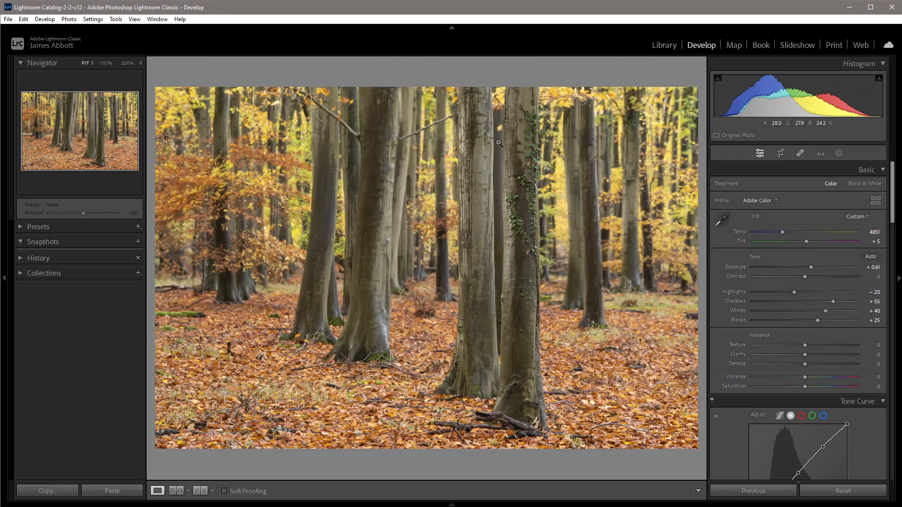
# - Remove the orange leaf hanging between the two large foreground trunks with Content-Aware Remove at size 34
pyautogui.click(499, 143)
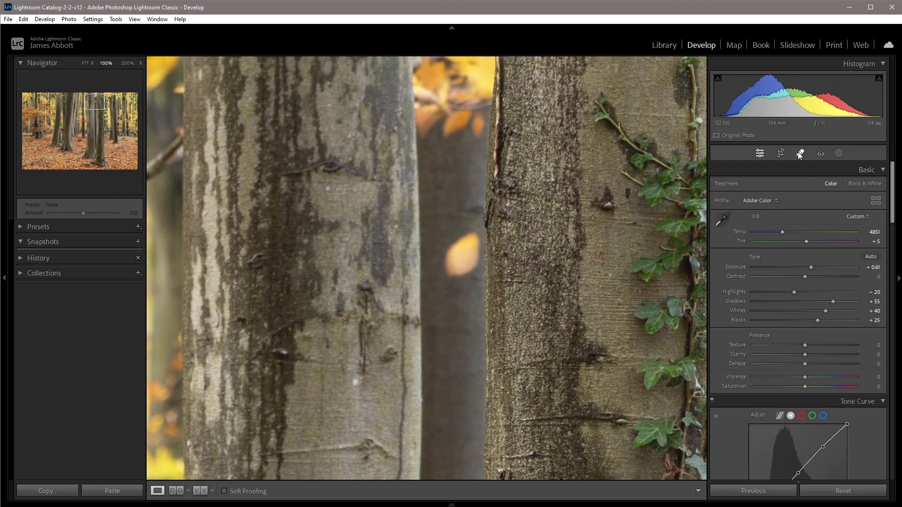
pyautogui.click(801, 156)
pyautogui.moveTo(467, 239)
pyautogui.mouseDown()
pyautogui.moveTo(466, 262)
pyautogui.moveTo(451, 271)
pyautogui.mouseUp()
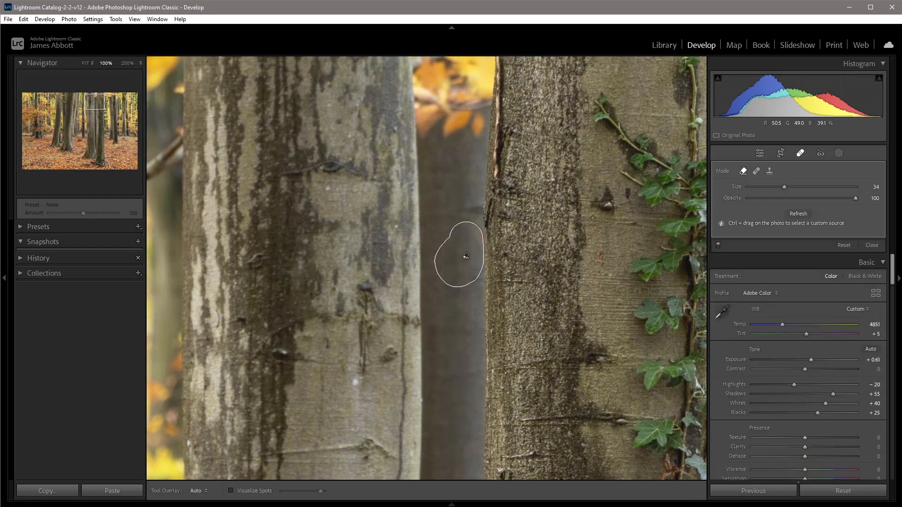
pyautogui.click(805, 153)
pyautogui.click(553, 209)
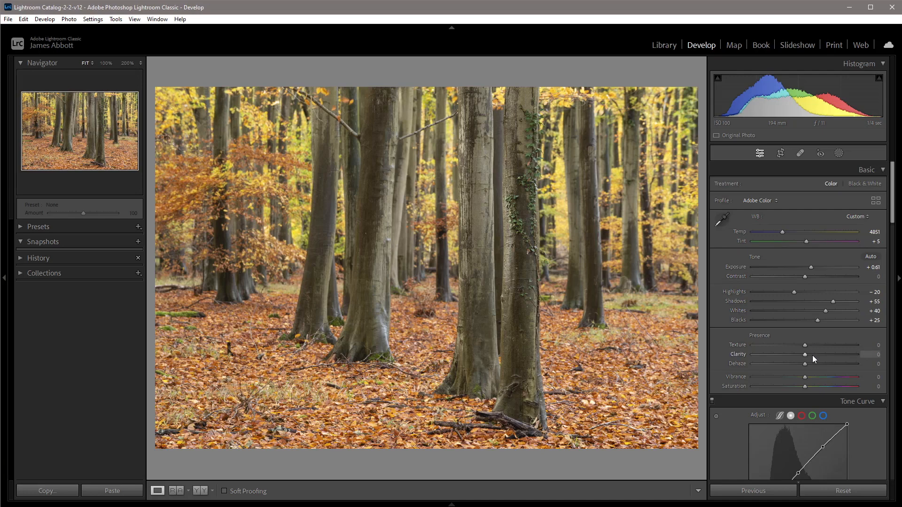
# - Set Clarity to +15 and Texture to -35 for the whole photo
pyautogui.moveTo(806, 357); pyautogui.dragTo(812, 357)
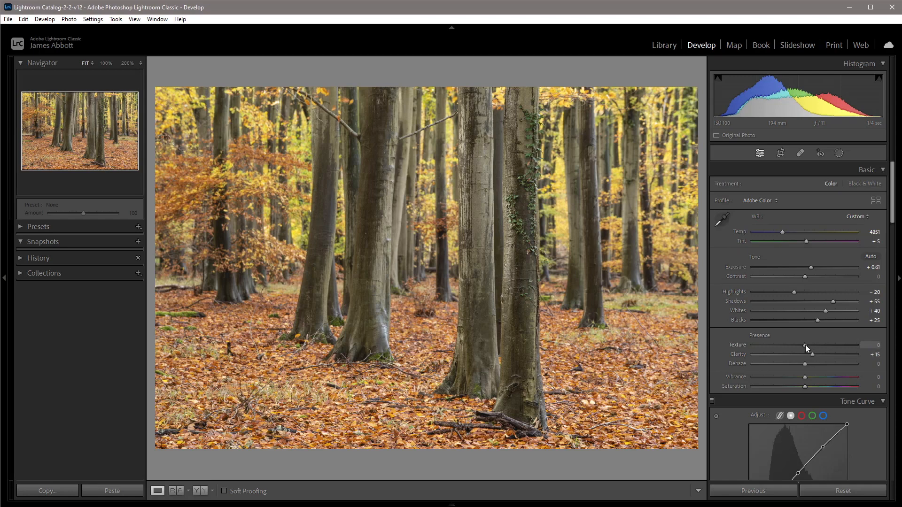
pyautogui.moveTo(806, 344); pyautogui.dragTo(787, 348)
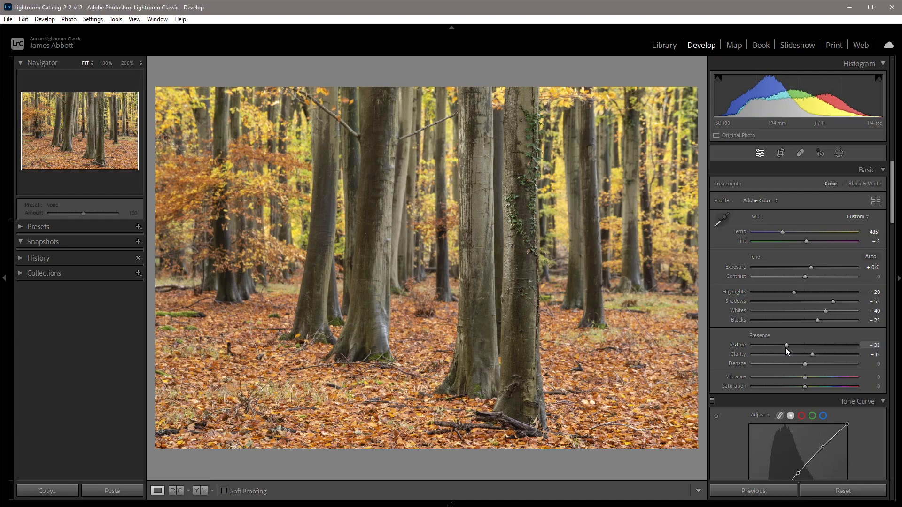
# - Examine the ivy-covered trunk at 100% while trying nearby Texture settings, keeping Texture at -35
pyautogui.click(524, 235)
pyautogui.moveTo(785, 343)
pyautogui.mouseDown()
pyautogui.moveTo(819, 351)
pyautogui.moveTo(788, 351)
pyautogui.mouseUp()
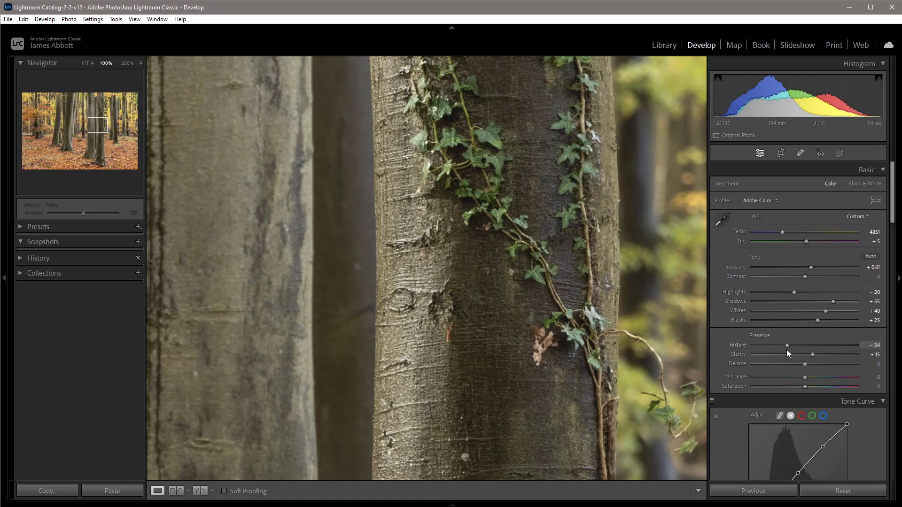
pyautogui.press('z')
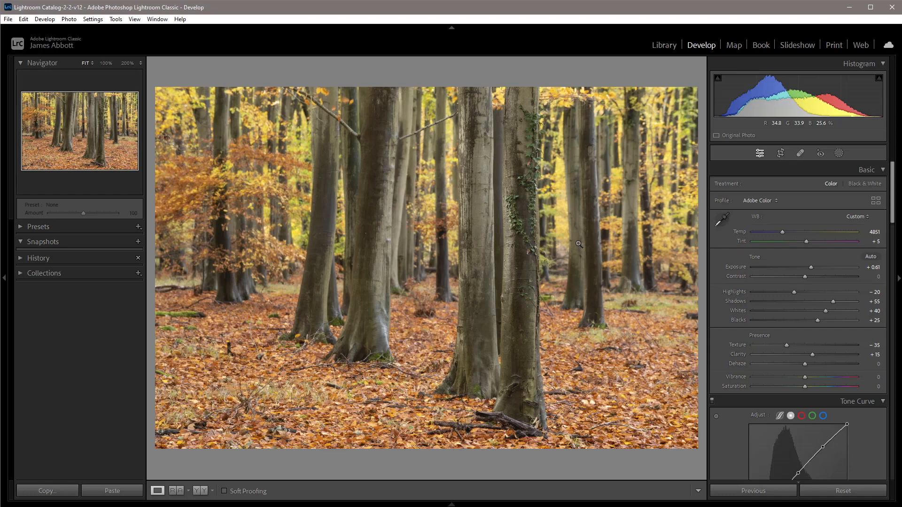
# - Add a linear gradient mask fading from the upper canopy down to the leaf-covered ground, with Highlights at -30
pyautogui.click(839, 151)
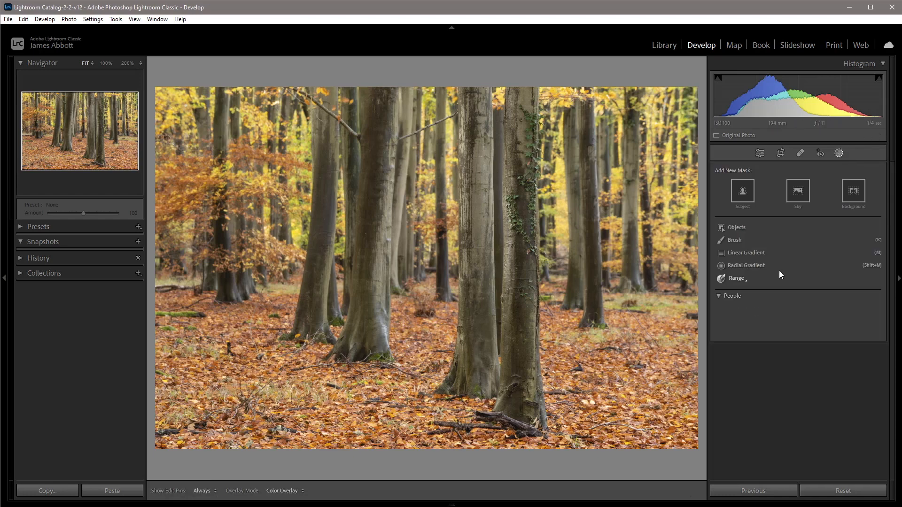
pyautogui.click(744, 252)
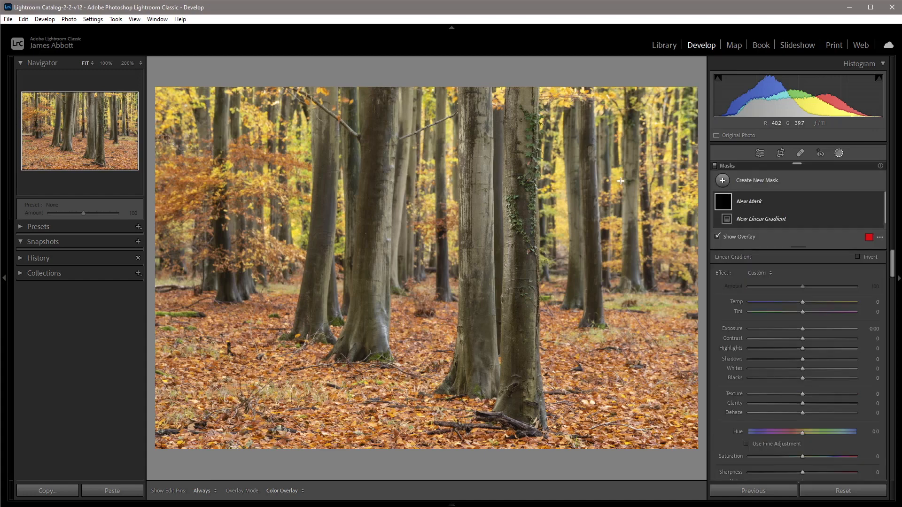
pyautogui.moveTo(445, 158); pyautogui.dragTo(434, 310)
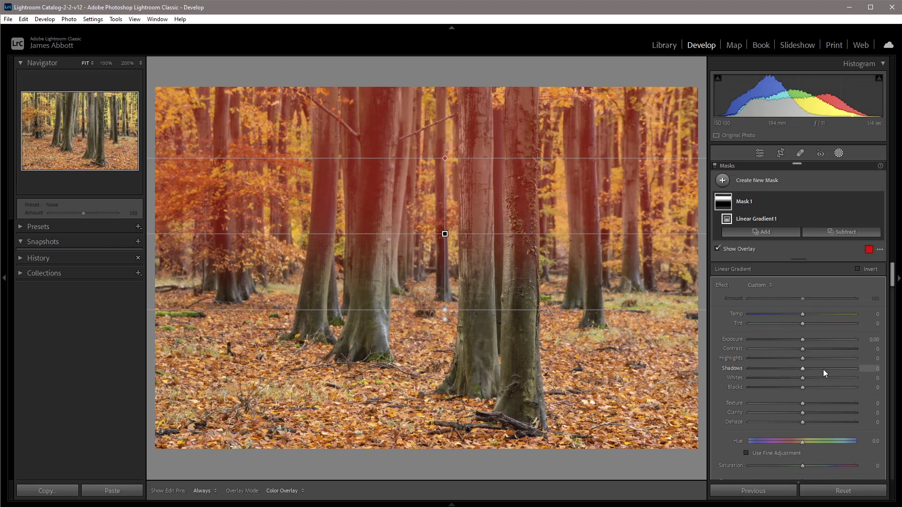
pyautogui.press('o')
pyautogui.moveTo(794, 358)
pyautogui.mouseDown()
pyautogui.moveTo(805, 358)
pyautogui.moveTo(785, 359)
pyautogui.moveTo(804, 360)
pyautogui.moveTo(787, 358)
pyautogui.mouseUp()
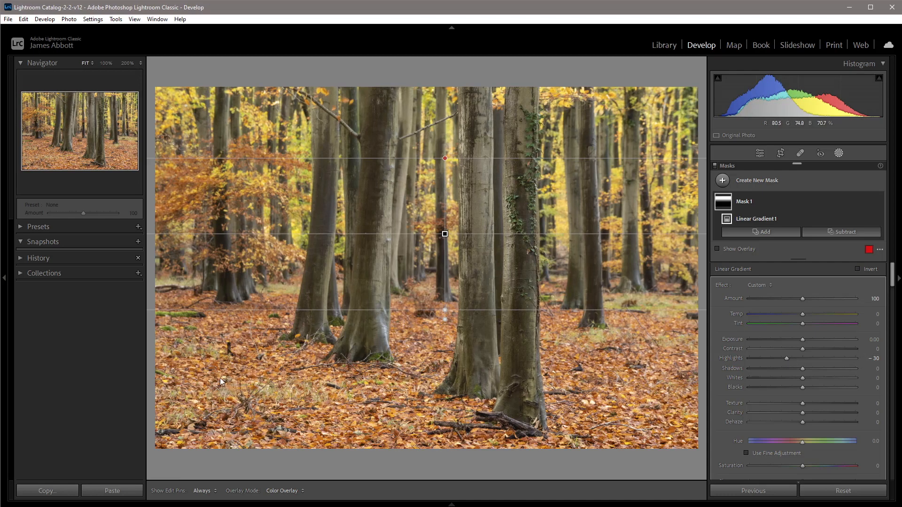
# - Add a large radial gradient mask centred on the main trunks and invert it to cover the photo's outer areas
pyautogui.click(723, 180)
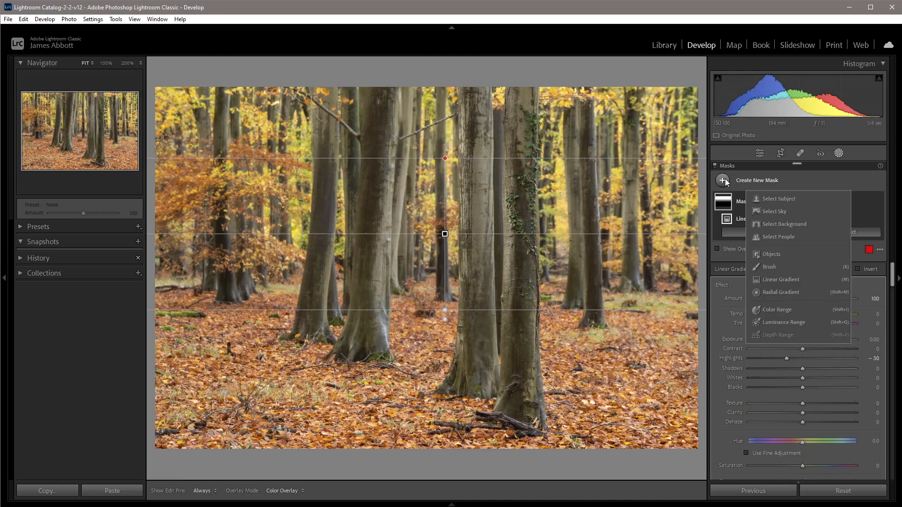
pyautogui.click(786, 292)
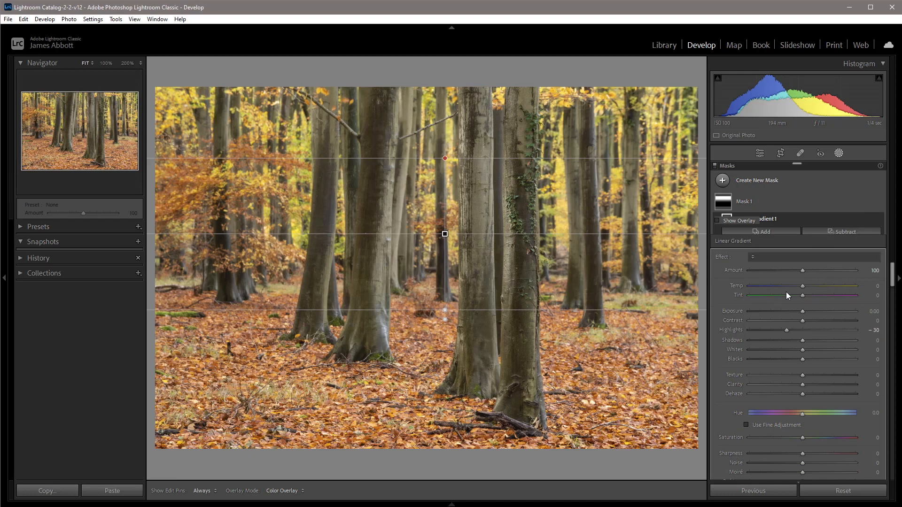
pyautogui.moveTo(351, 175); pyautogui.dragTo(430, 245)
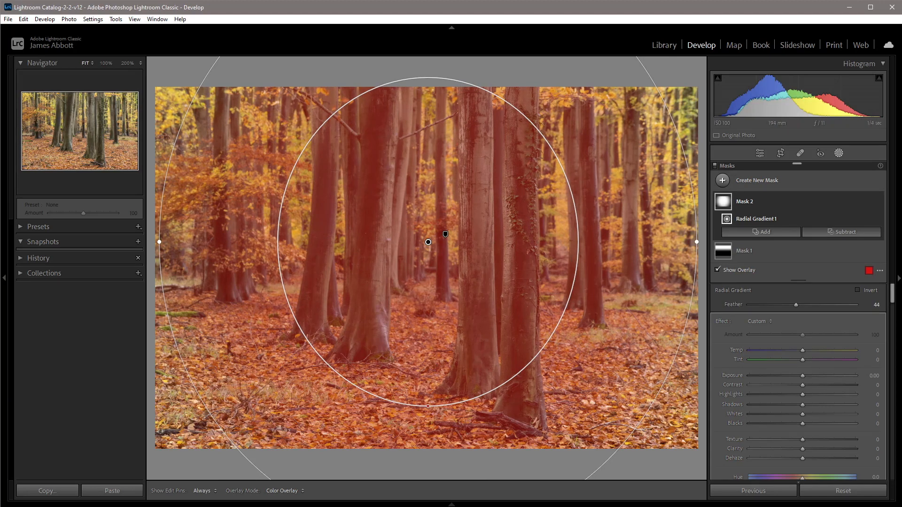
pyautogui.click(857, 291)
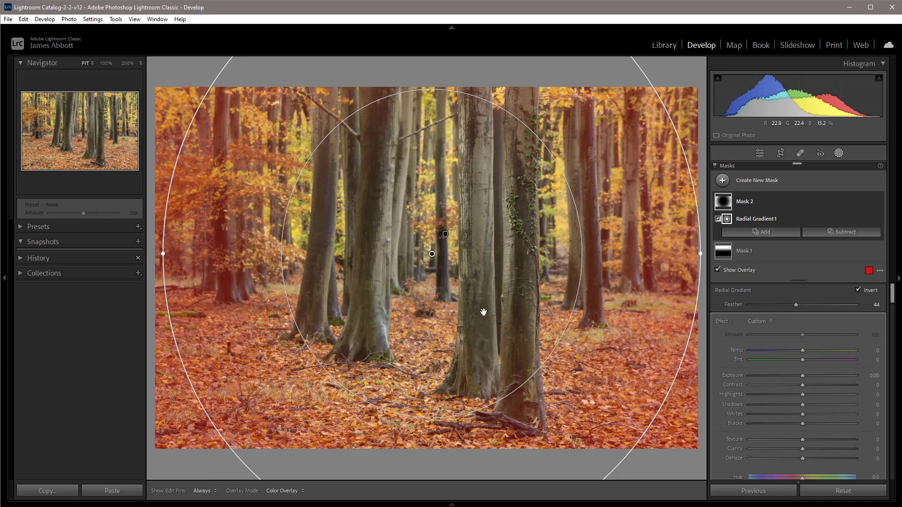
# - Set the inverted radial mask's Exposure to -0.85, raise its Shadows slightly, and finish masking
pyautogui.press('o')
pyautogui.moveTo(805, 377); pyautogui.dragTo(793, 376)
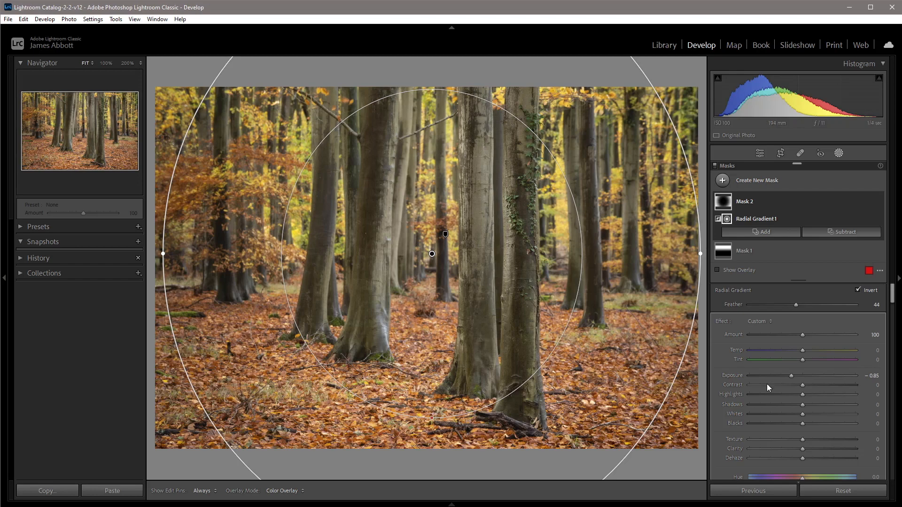
pyautogui.moveTo(809, 405); pyautogui.dragTo(811, 405)
pyautogui.moveTo(813, 405); pyautogui.dragTo(813, 405)
pyautogui.click(839, 153)
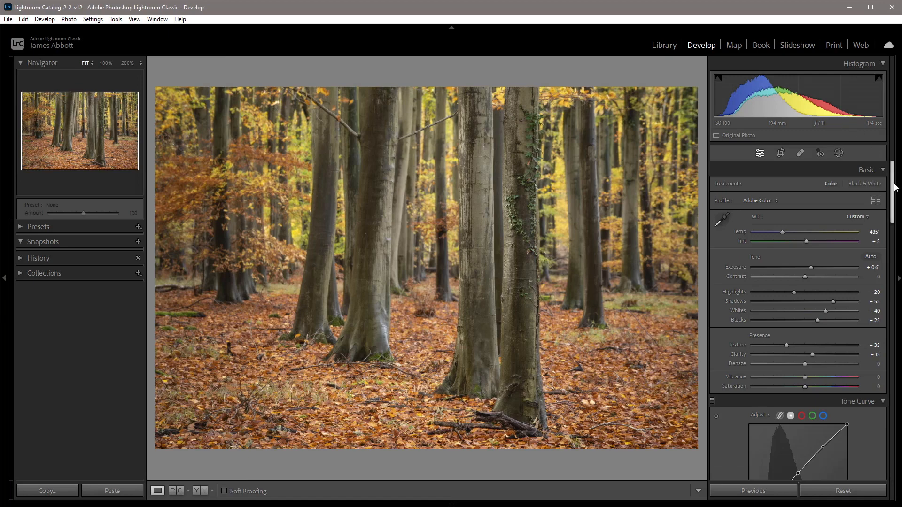
# - Try the whole photo's Saturation at +48 and undo the change
pyautogui.scroll(-1, 893, 189)
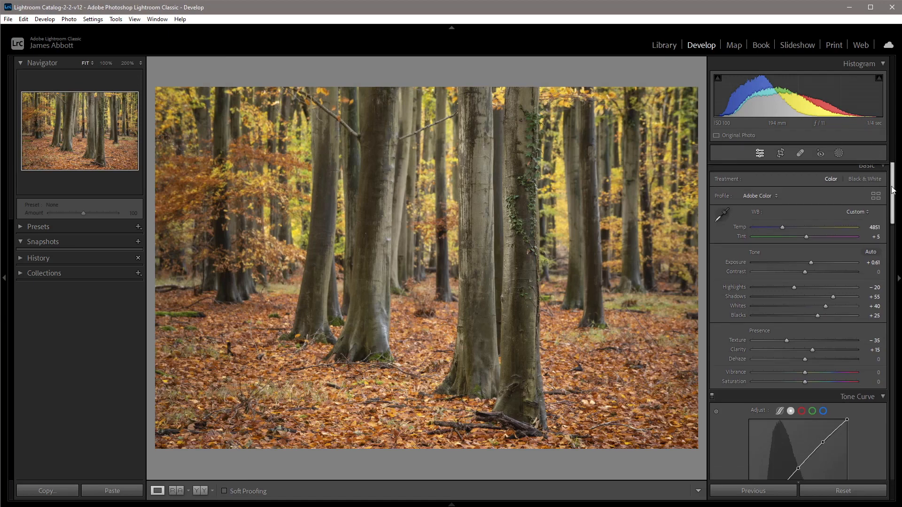
pyautogui.moveTo(893, 224); pyautogui.dragTo(893, 197)
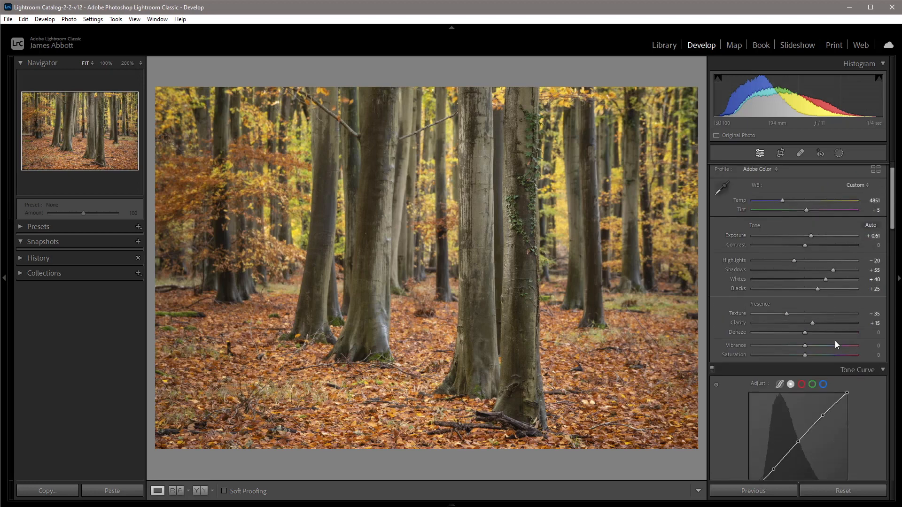
pyautogui.moveTo(804, 354); pyautogui.dragTo(830, 356)
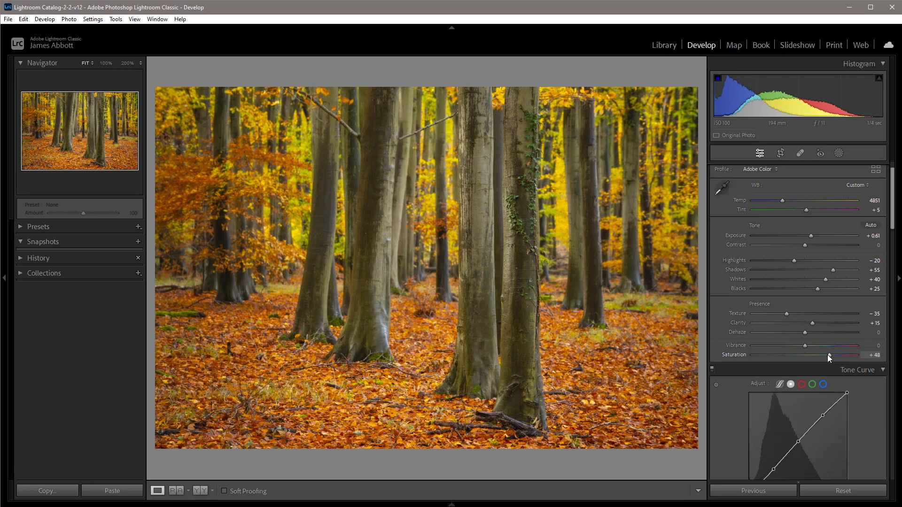
pyautogui.hotkey('ctrl', 'z')
# - In Calibration, set Blue Primary Saturation to +30 and Green Primary Saturation to +10, and raise Red Primary Saturation slightly
pyautogui.moveTo(891, 229); pyautogui.dragTo(881, 480)
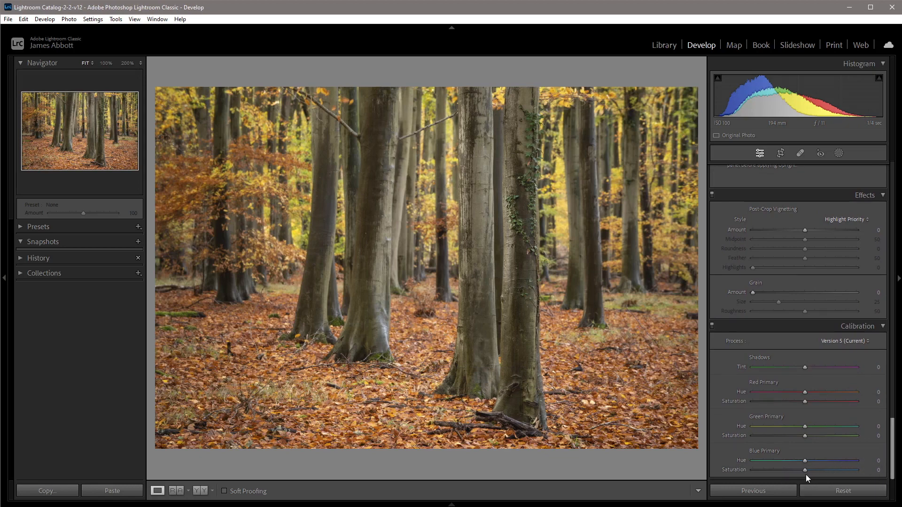
pyautogui.moveTo(804, 470)
pyautogui.mouseDown()
pyautogui.moveTo(841, 472)
pyautogui.moveTo(819, 473)
pyautogui.mouseUp()
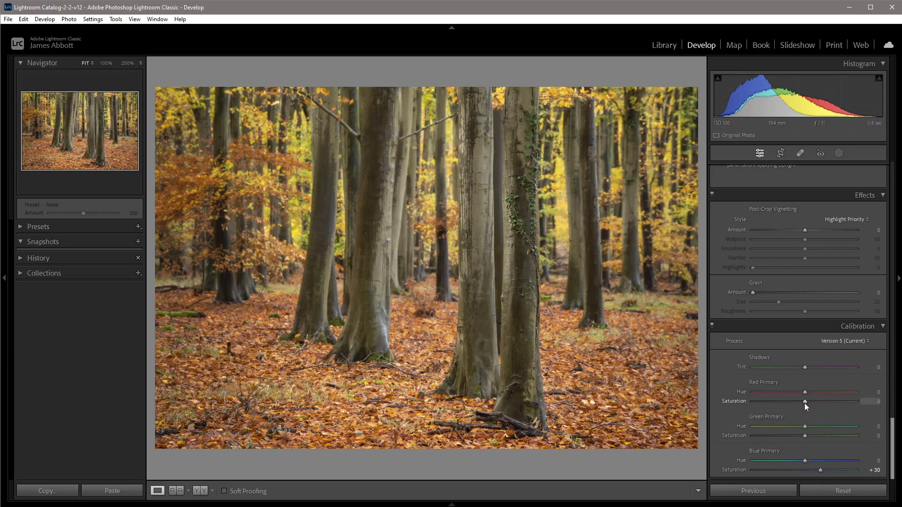
pyautogui.moveTo(805, 436)
pyautogui.mouseDown()
pyautogui.moveTo(828, 436)
pyautogui.moveTo(810, 434)
pyautogui.mouseUp()
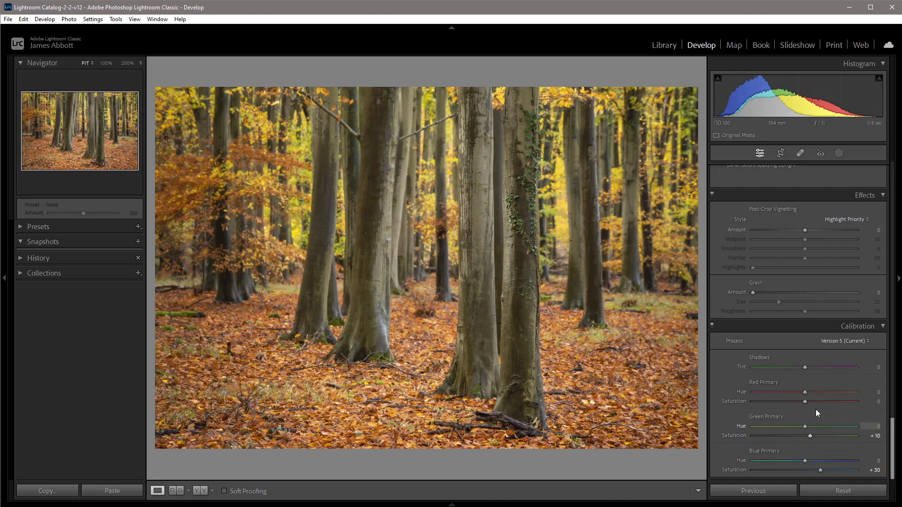
pyautogui.moveTo(805, 402)
pyautogui.mouseDown()
pyautogui.moveTo(751, 407)
pyautogui.moveTo(809, 408)
pyautogui.mouseUp()
pyautogui.scroll(15, 811, 408)
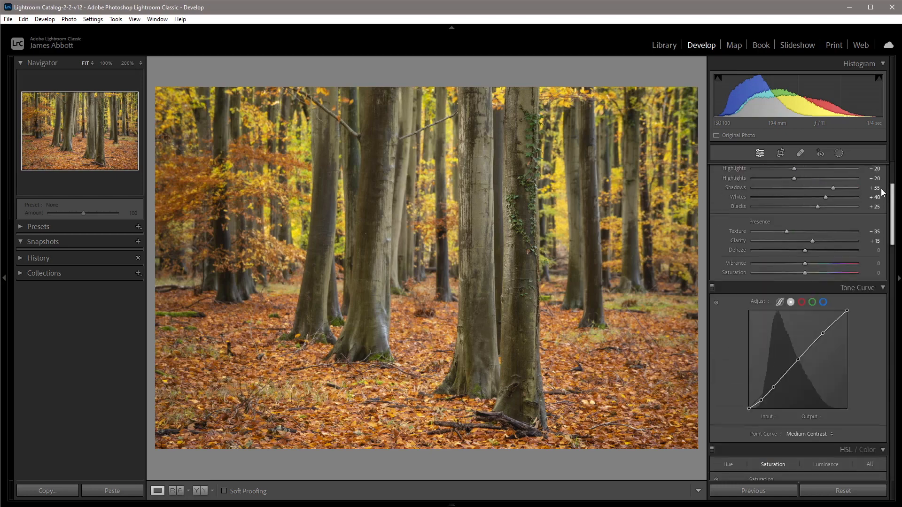